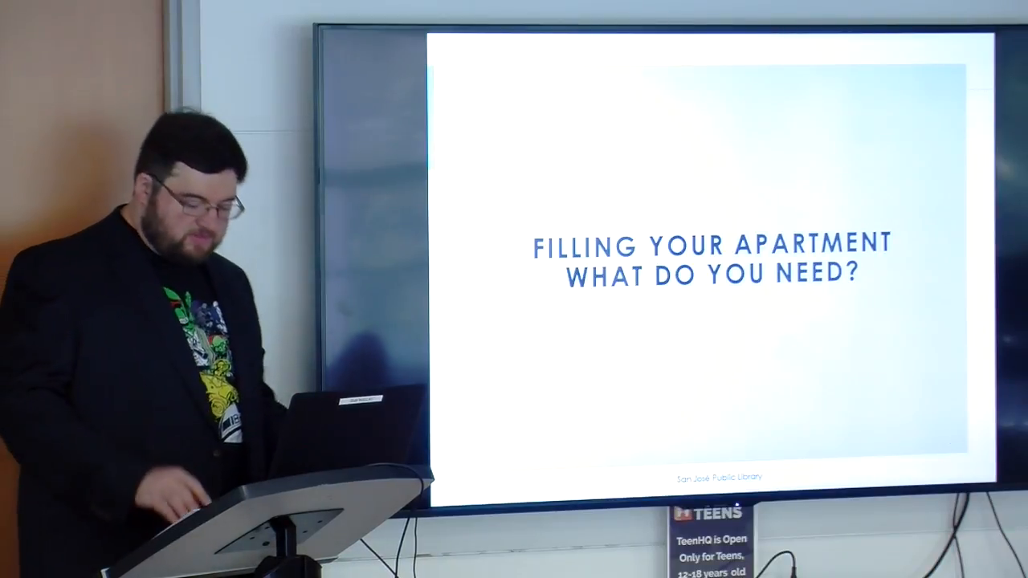
{"action": "key", "text": "Right"}
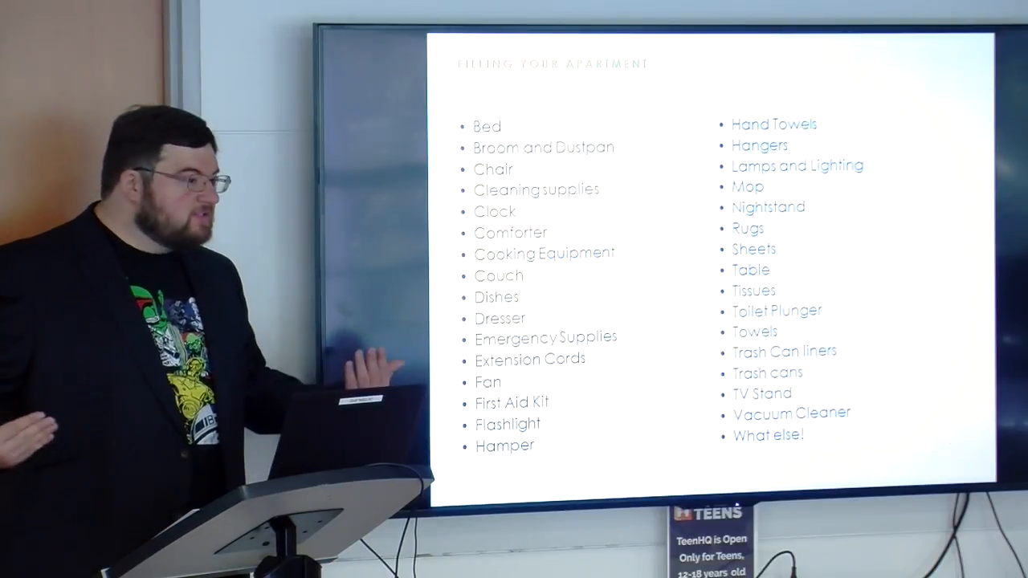